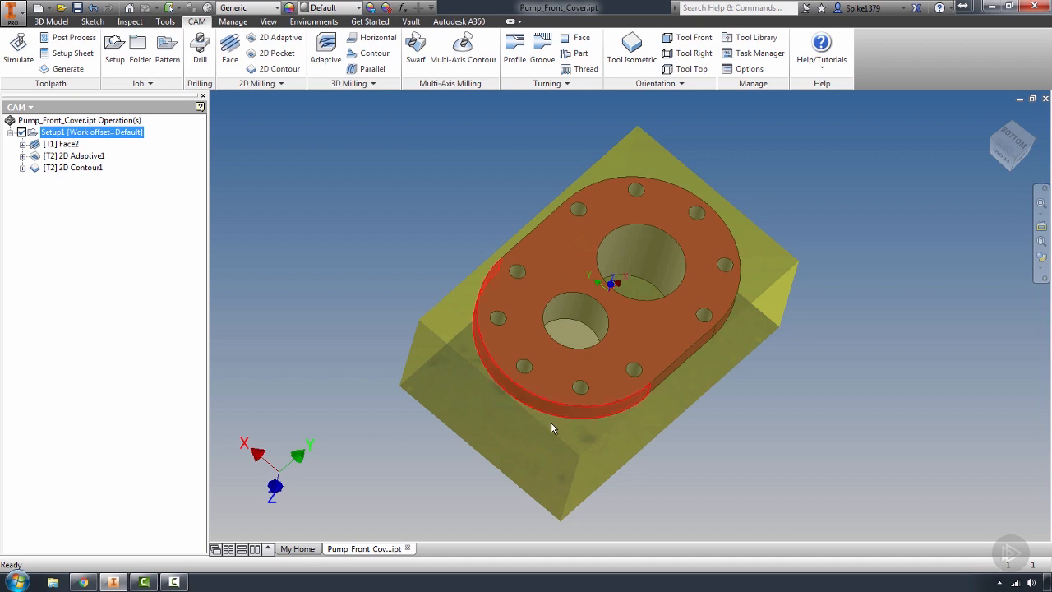
# Step: Simulate the toolpaths of Setup1 with the tool holder shown and the toolpath mode set to Tail
pyautogui.click(18, 49)
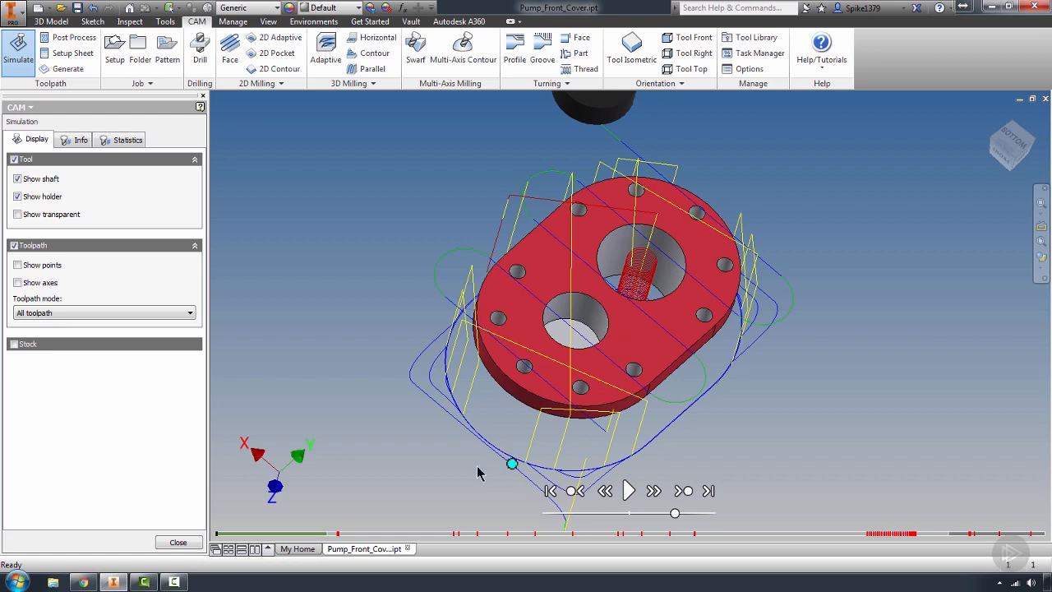
pyautogui.keyDown('shift'); pyautogui.moveTo(539, 423); pyautogui.dragTo(605, 369, button='middle'); pyautogui.keyUp('shift')
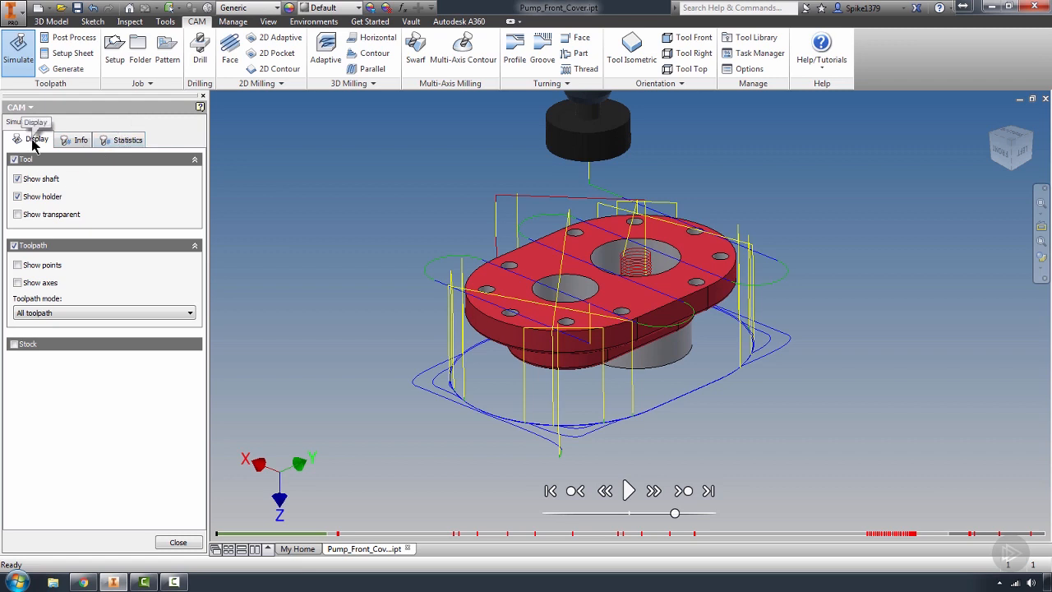
pyautogui.click(17, 196)
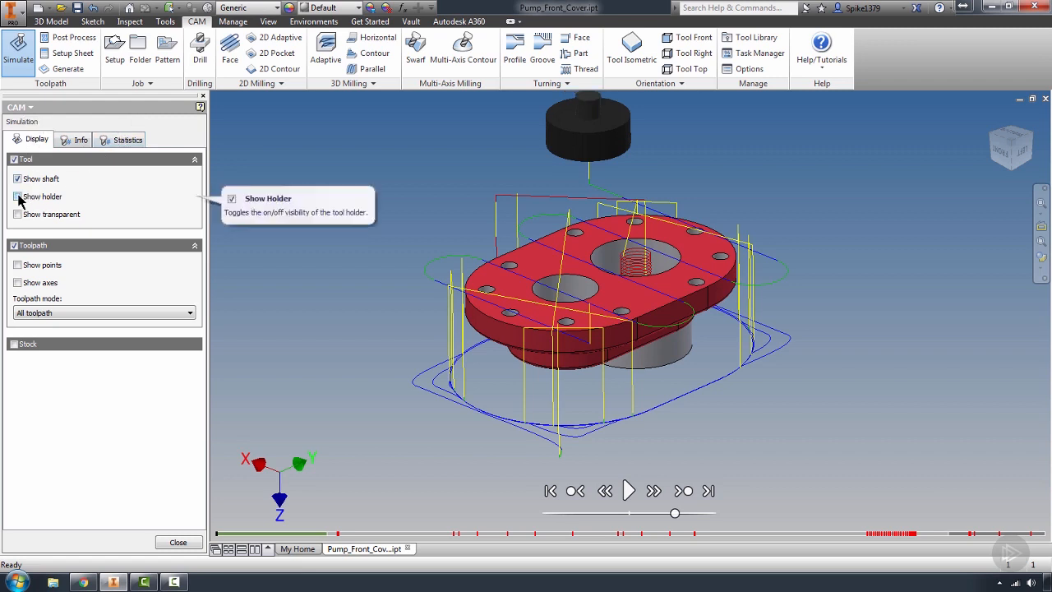
pyautogui.click(17, 196)
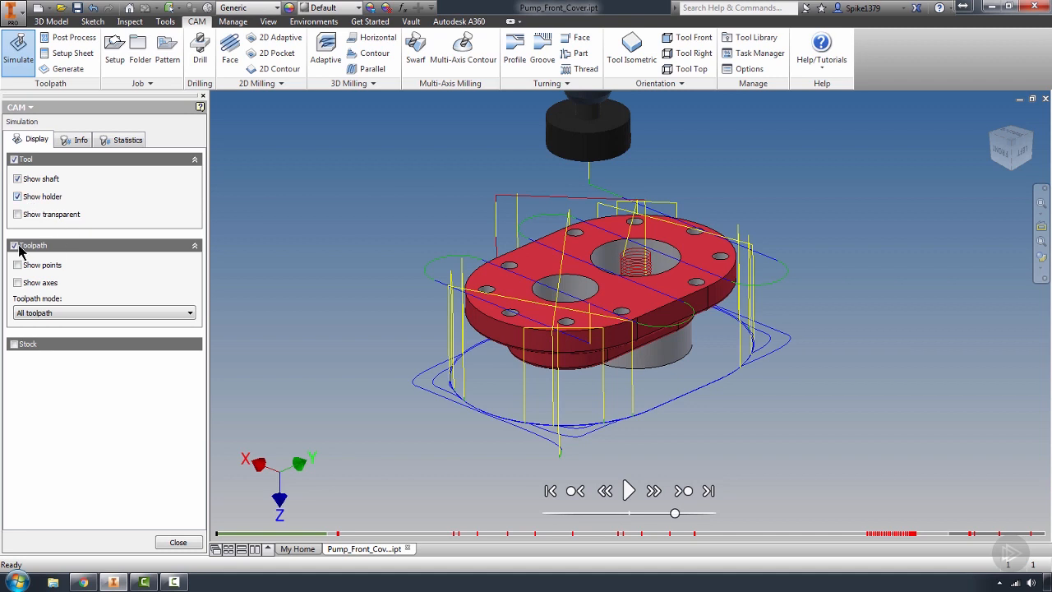
pyautogui.click(56, 313)
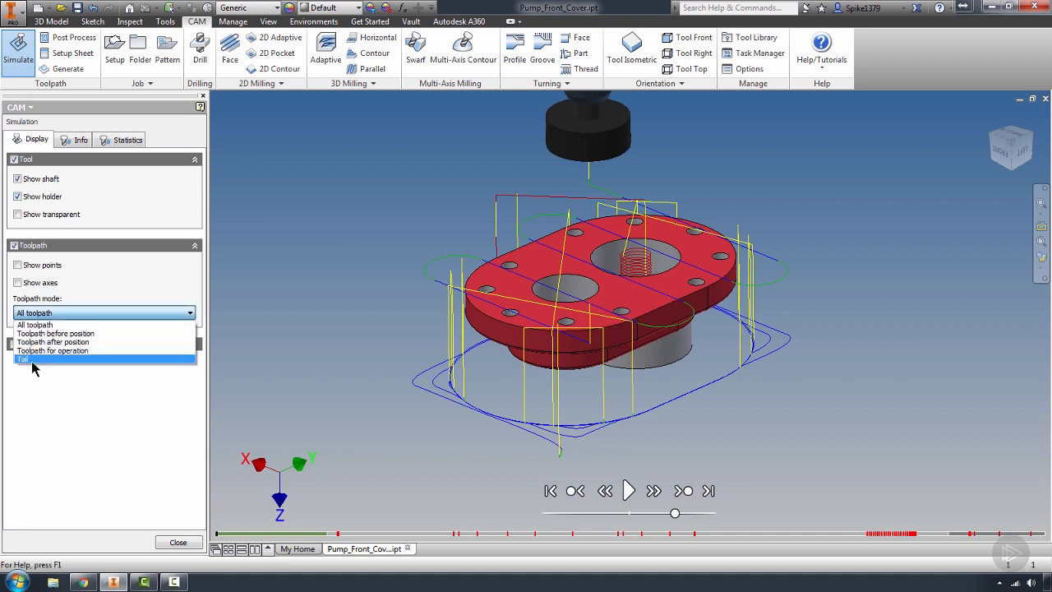
pyautogui.click(32, 369)
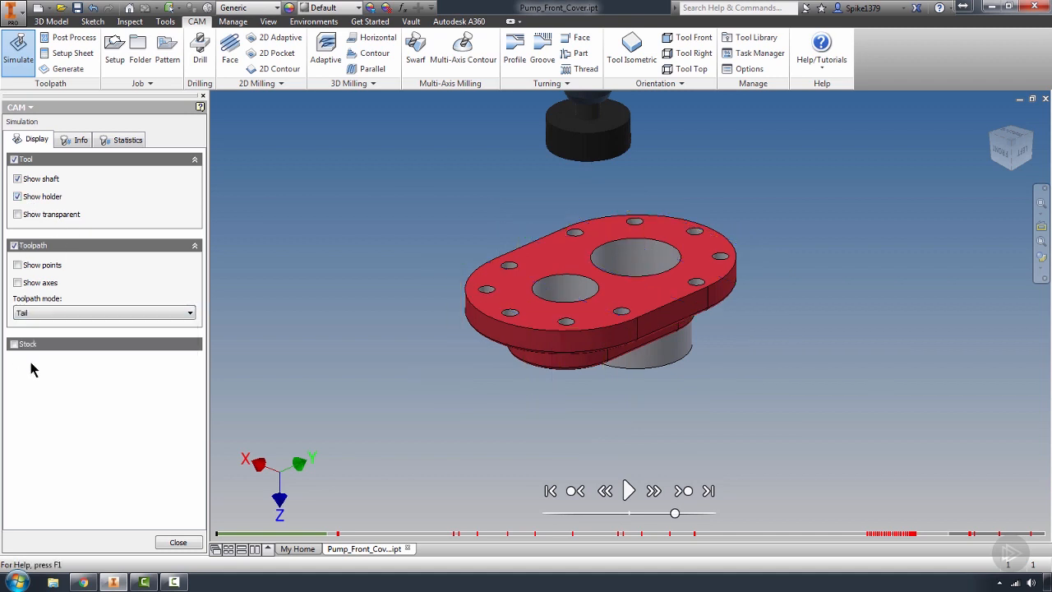
# Step: Play the simulation at maximum speed, inspect the tool at the first two red collision marks on the timeline, and exit the simulation
pyautogui.click(628, 491)
pyautogui.moveTo(674, 516); pyautogui.dragTo(713, 516)
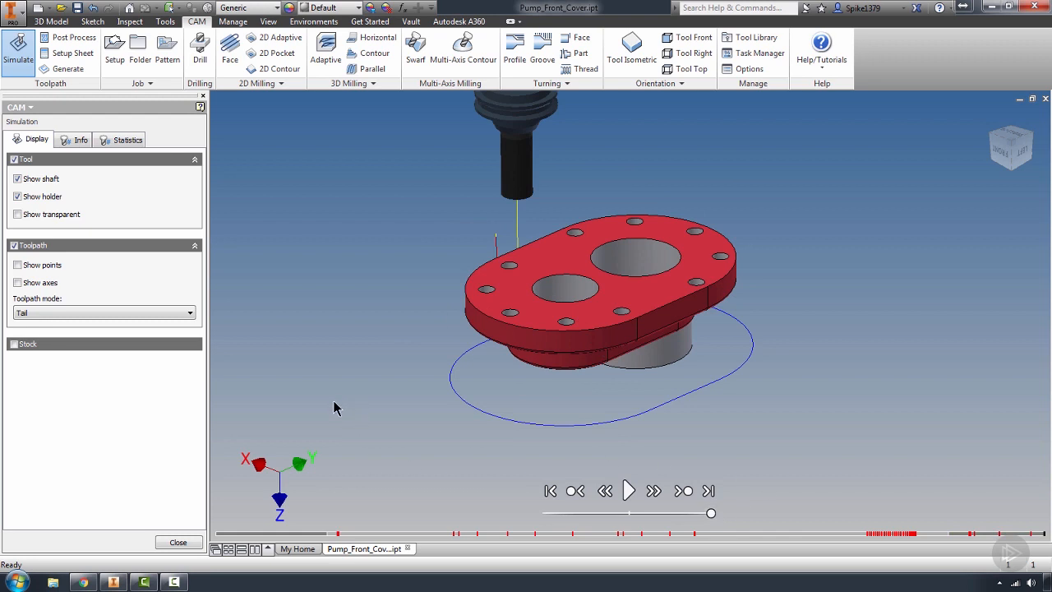
pyautogui.moveTo(459, 538)
pyautogui.click(339, 534)
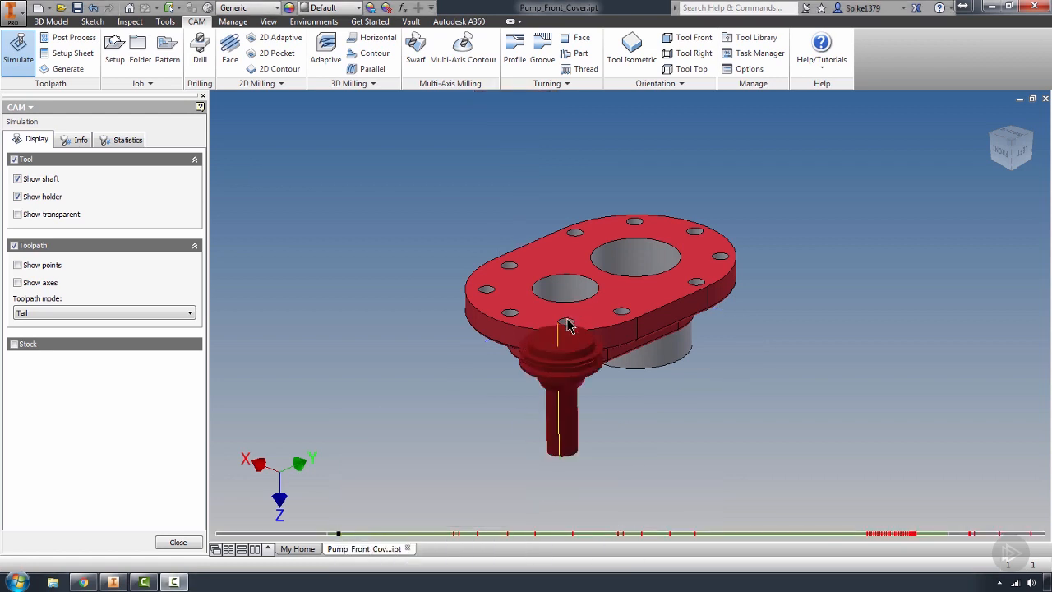
pyautogui.click(456, 534)
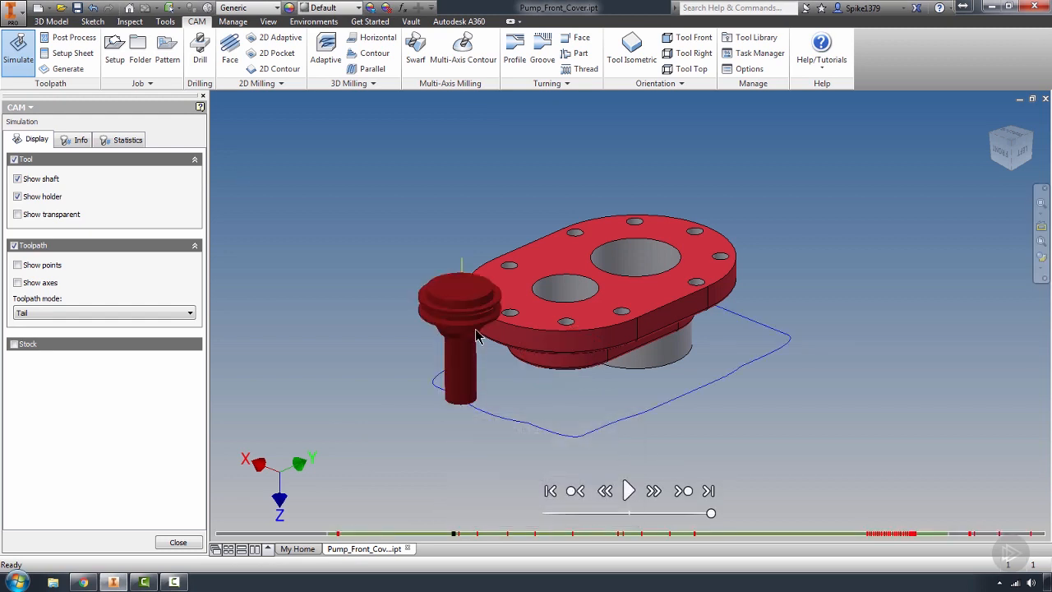
pyautogui.moveTo(451, 359); pyautogui.dragTo(438, 306, button='middle')
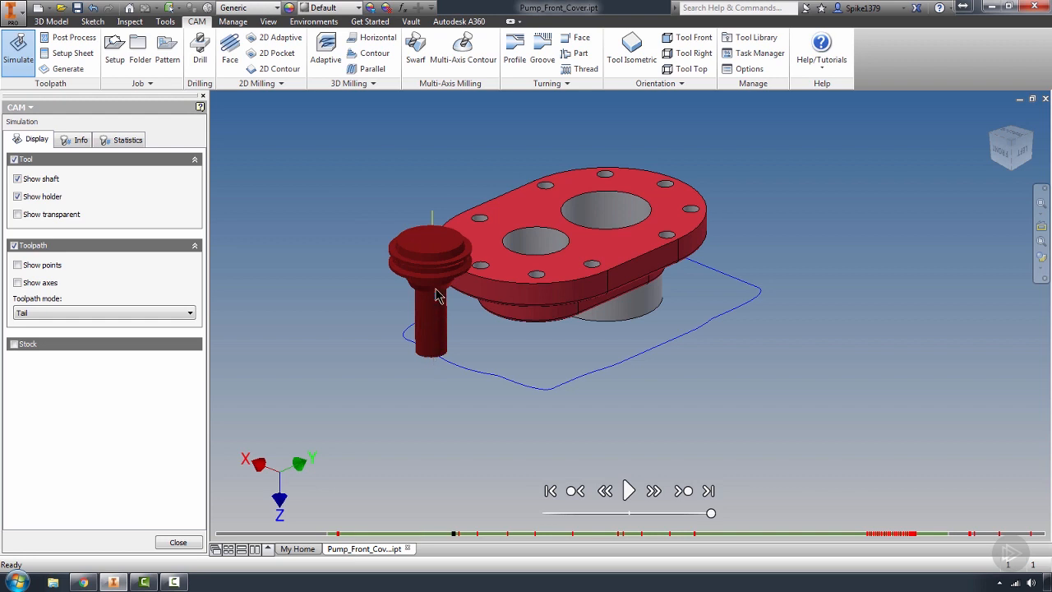
pyautogui.click(178, 543)
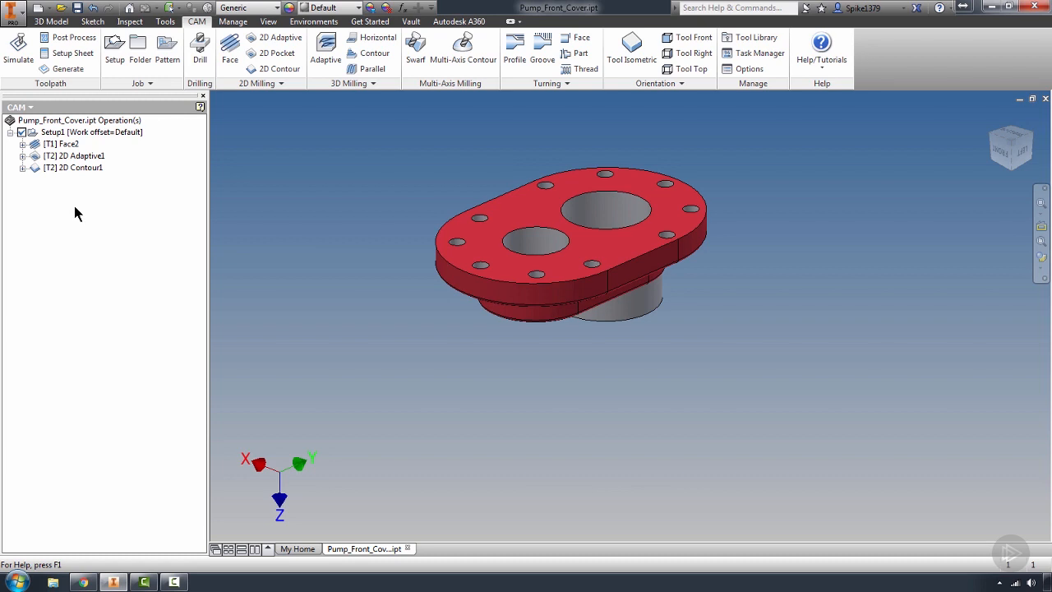
# Step: Open the cutter settings of tool #2, the 3/4" flat mill used by 2D Adaptive1, from the tool library
pyautogui.click(22, 155)
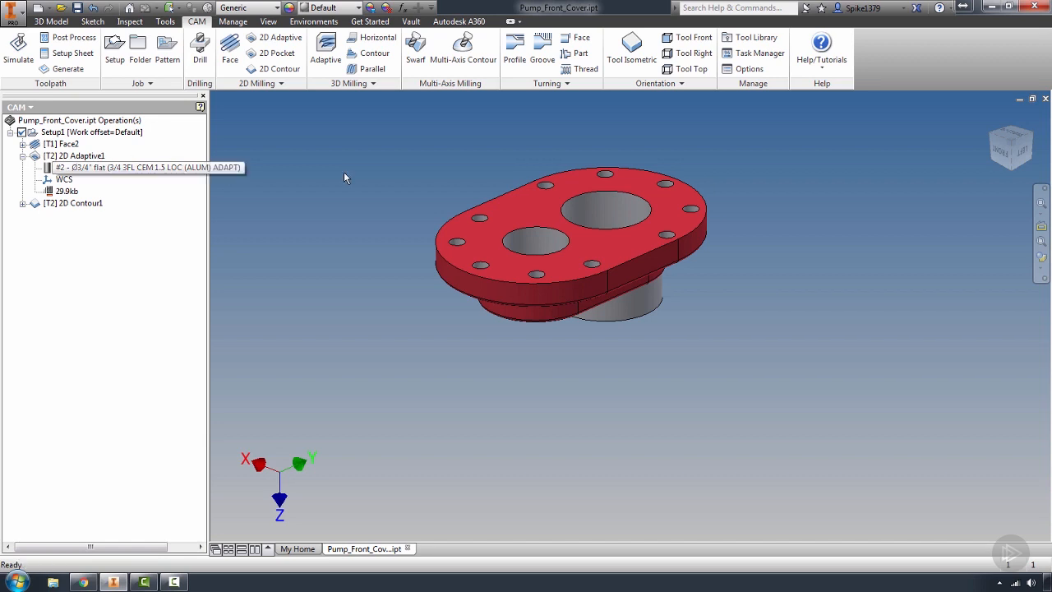
pyautogui.click(751, 37)
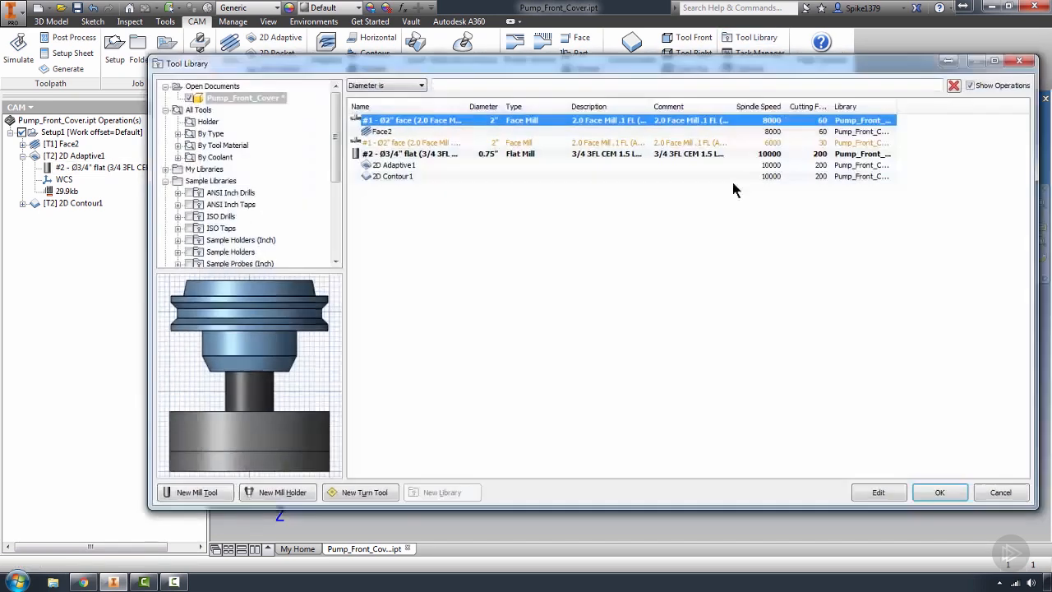
pyautogui.click(386, 154)
pyautogui.rightClick(387, 156)
pyautogui.click(409, 165)
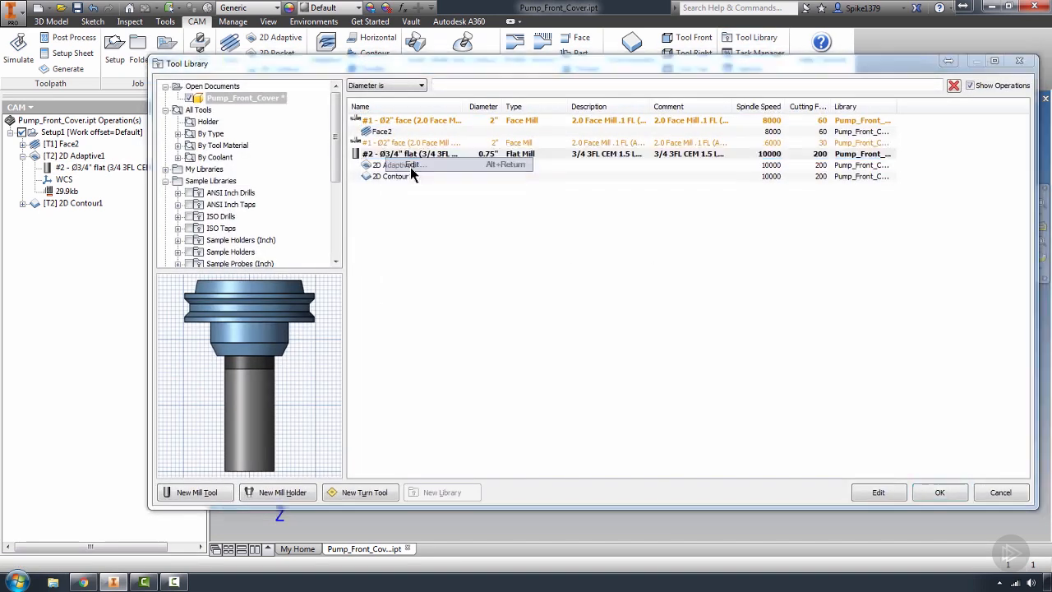
pyautogui.click(420, 175)
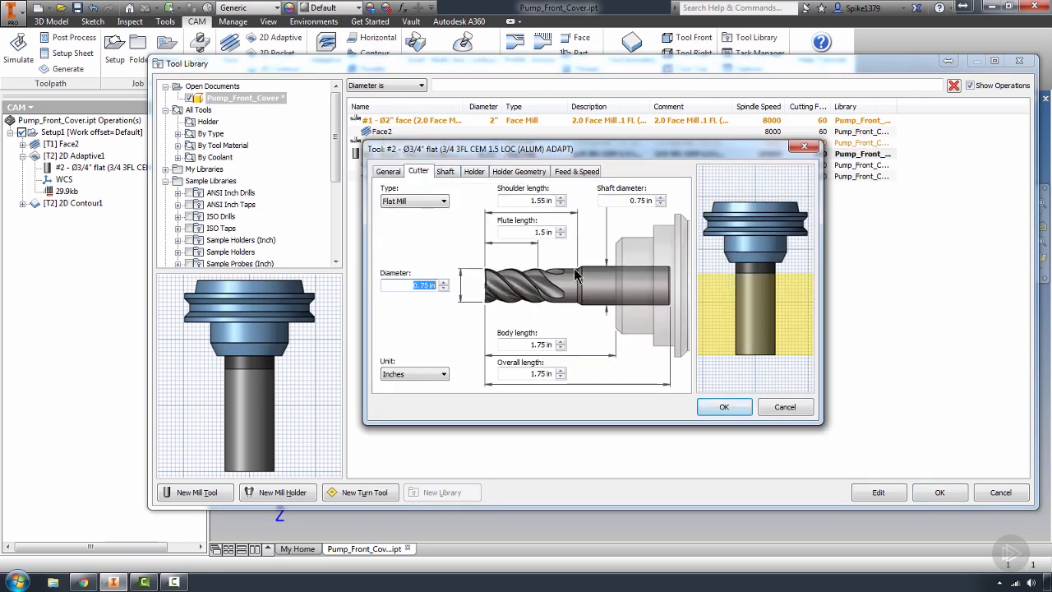
# Step: Set the flat mill's flute length to 2.5 in, shoulder length to 2.55 in and body length to 3 in, and save the tool
pyautogui.click(527, 233)
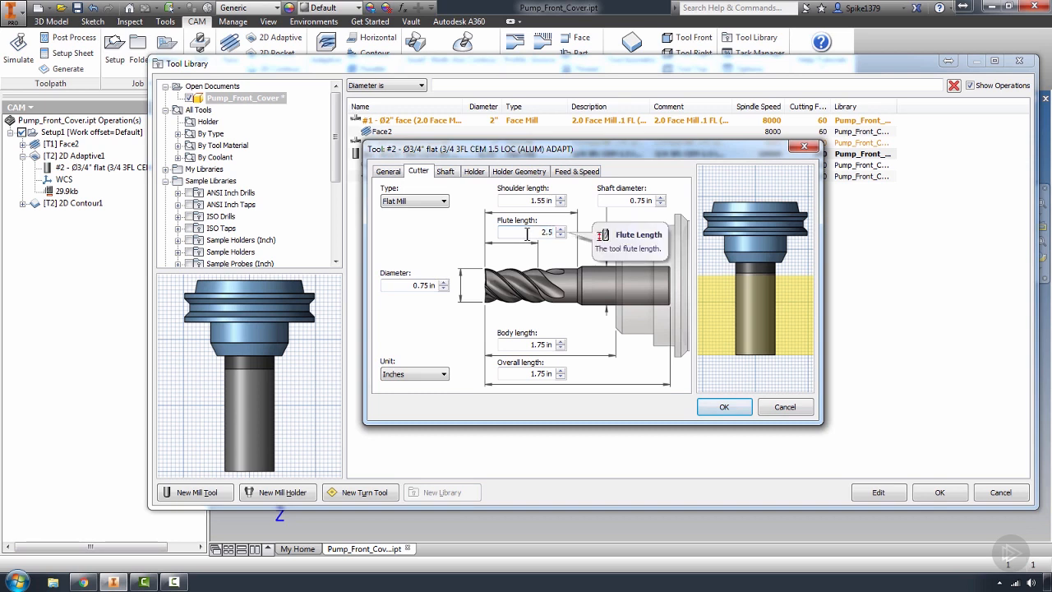
pyautogui.press('Tab')
pyautogui.write('2.55')
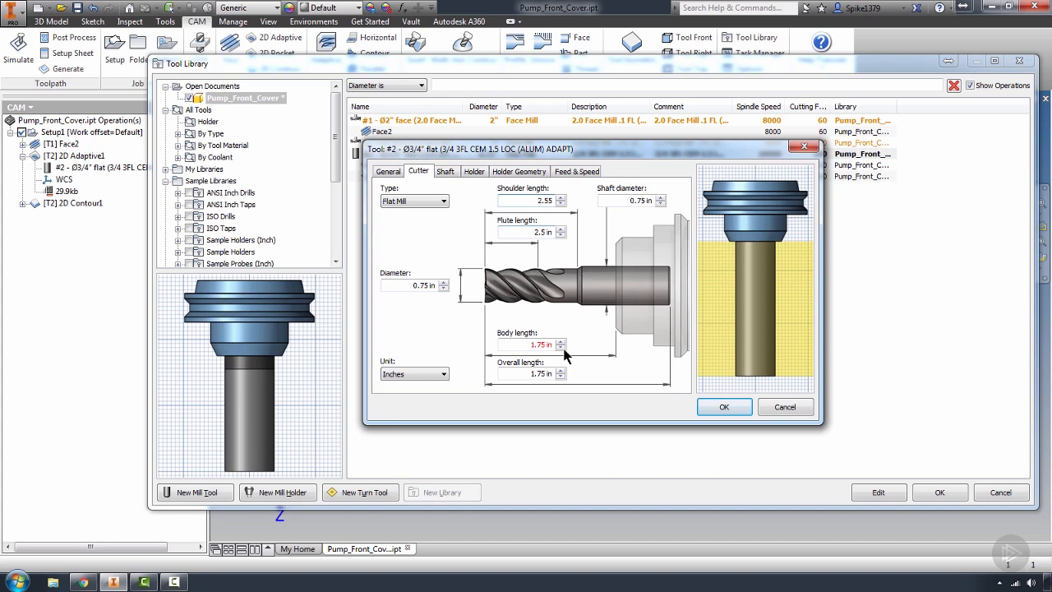
pyautogui.press('Tab')
pyautogui.write('3')
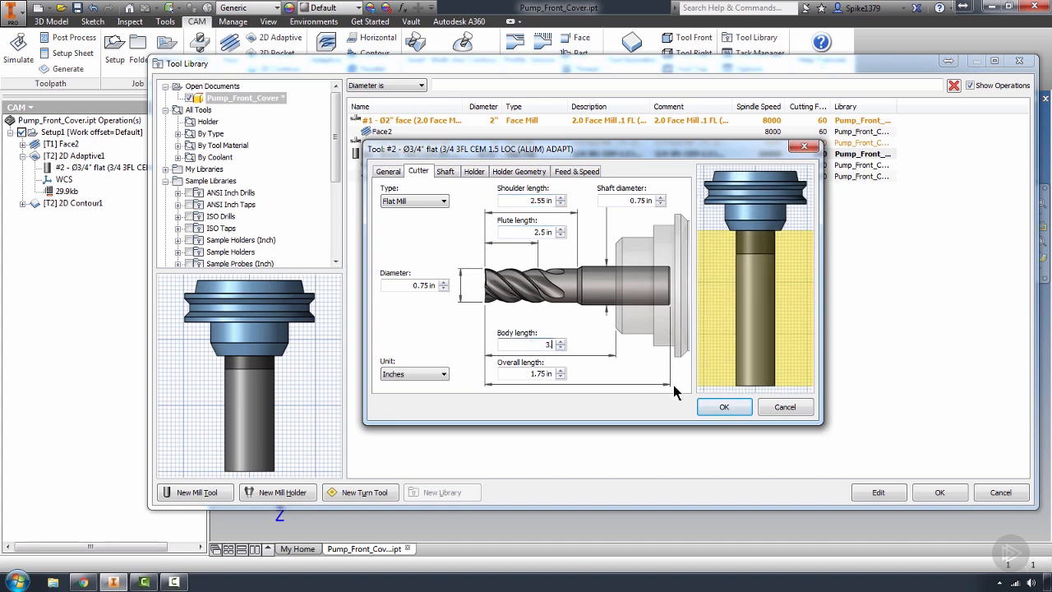
pyautogui.click(724, 406)
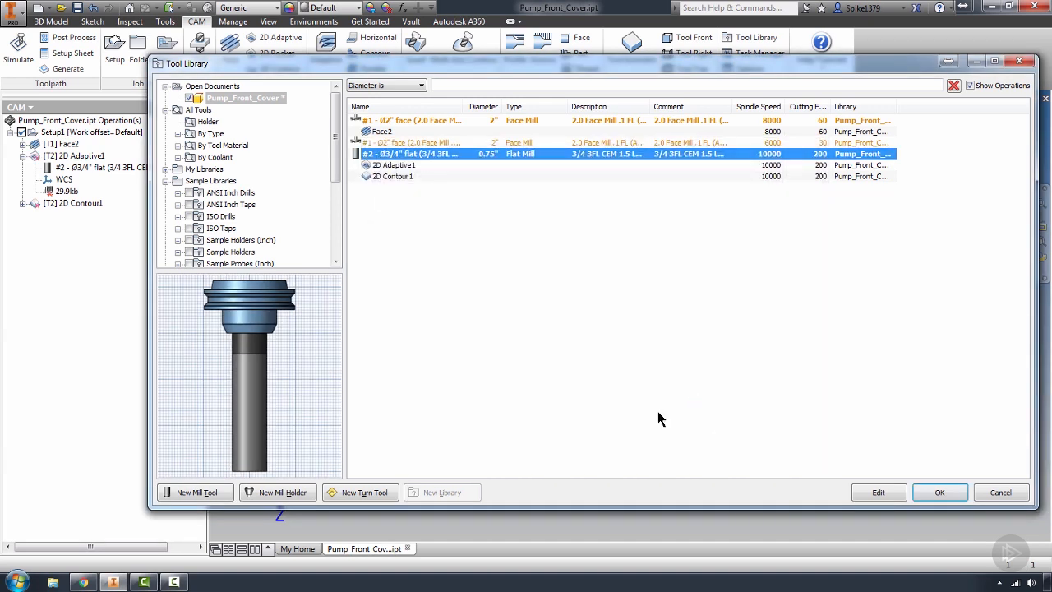
pyautogui.click(936, 493)
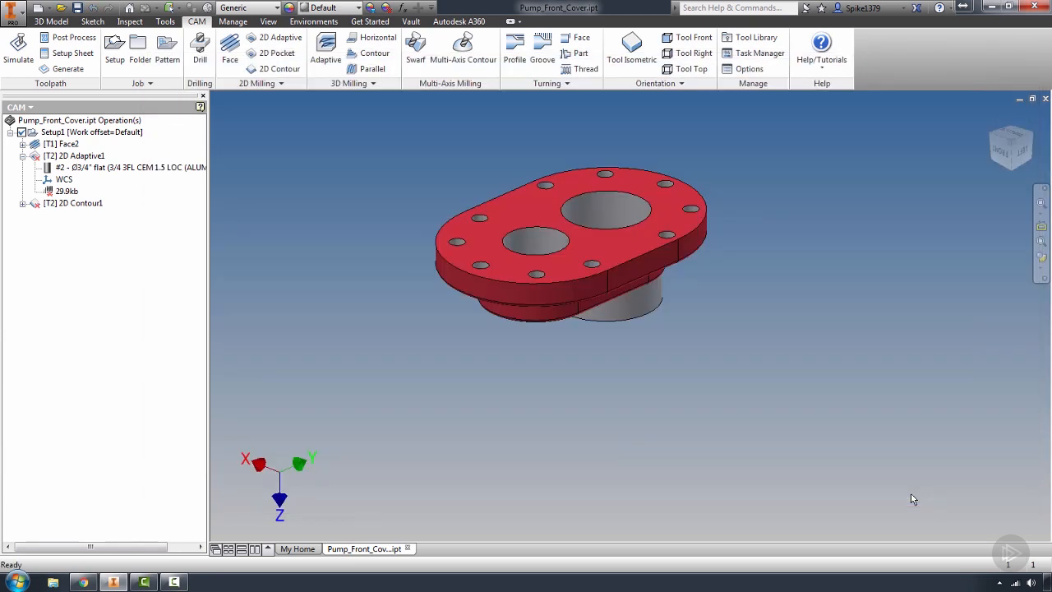
# Step: Regenerate the toolpaths of the 2D Adaptive1 and 2D Contour1 operations together
pyautogui.click(23, 156)
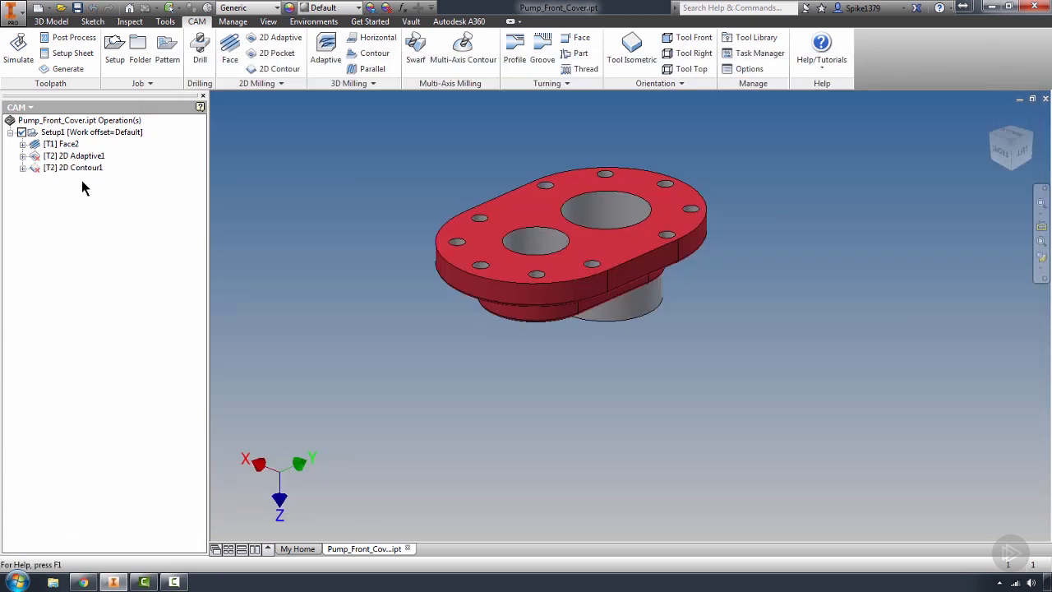
pyautogui.click(52, 156)
pyautogui.keyDown('shift'); pyautogui.click(49, 167); pyautogui.keyUp('shift')
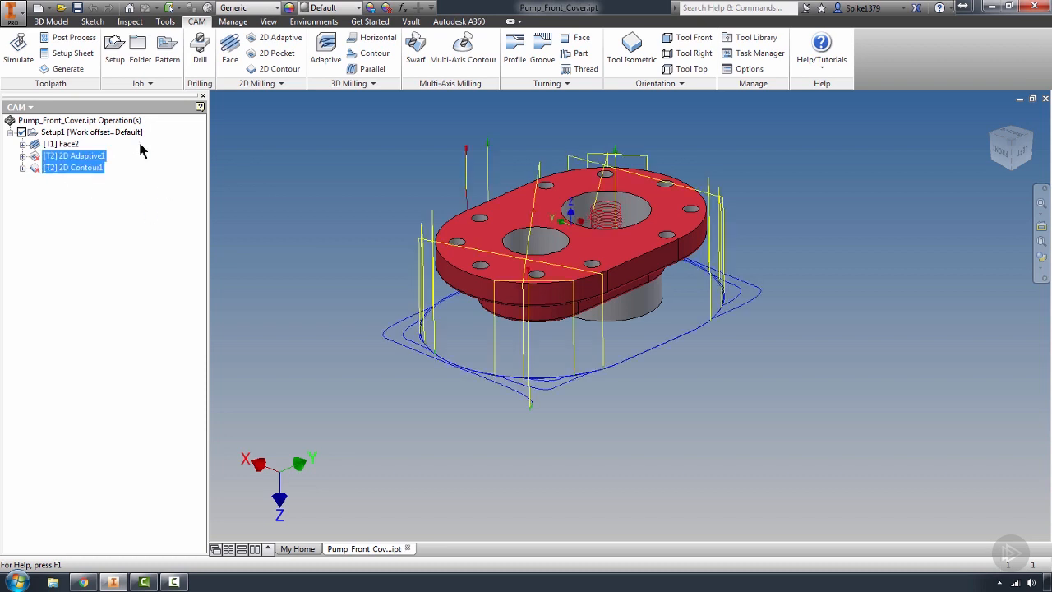
pyautogui.click(61, 70)
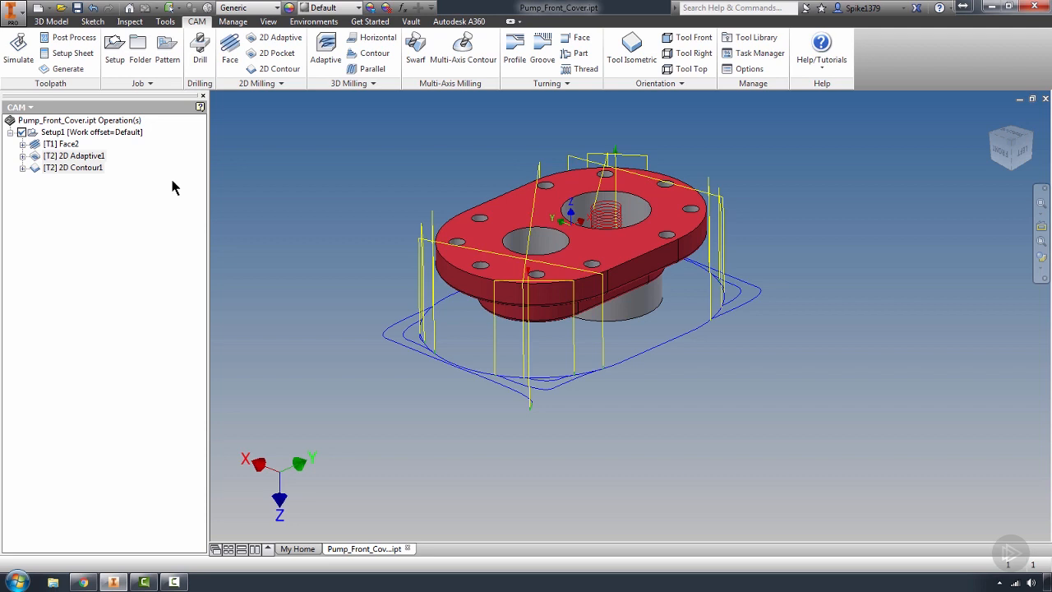
# Step: Simulate all of Setup1 again with the stock displayed
pyautogui.click(30, 133)
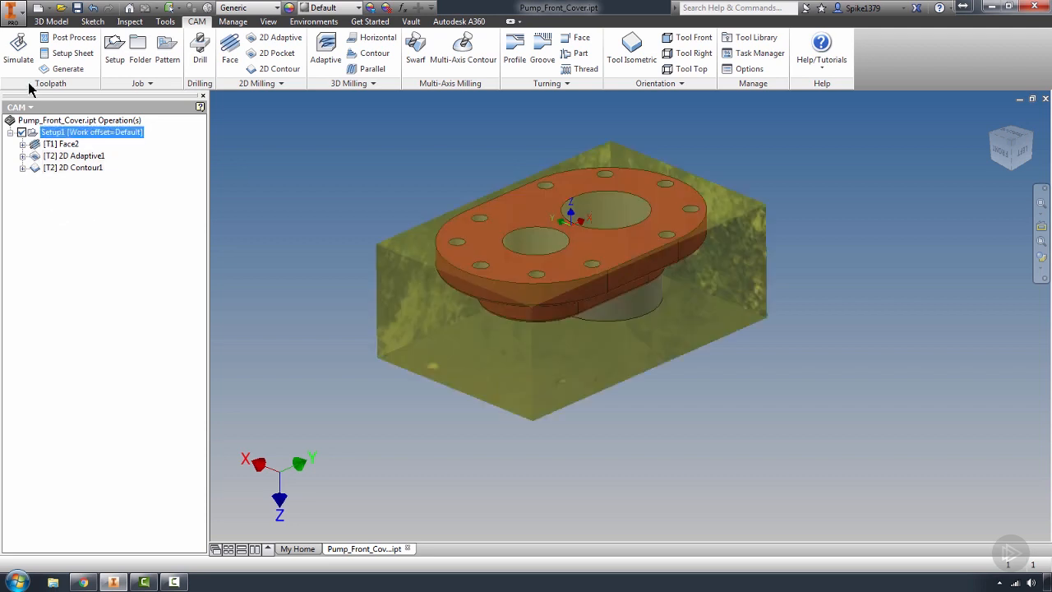
pyautogui.click(33, 71)
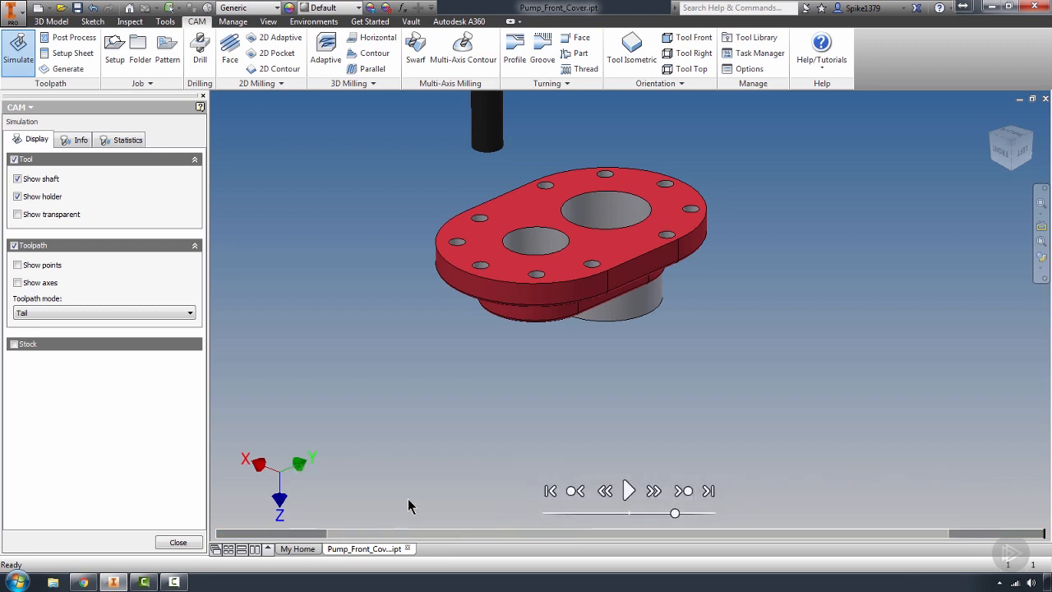
pyautogui.click(14, 344)
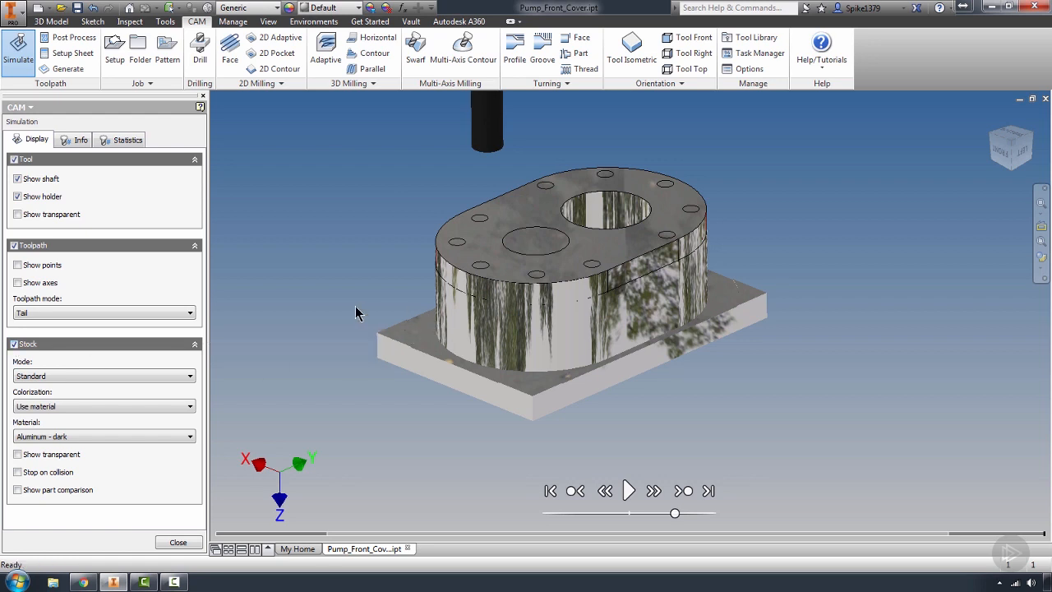
pyautogui.keyDown('shift'); pyautogui.moveTo(588, 250); pyautogui.dragTo(573, 300, button='middle'); pyautogui.keyUp('shift')
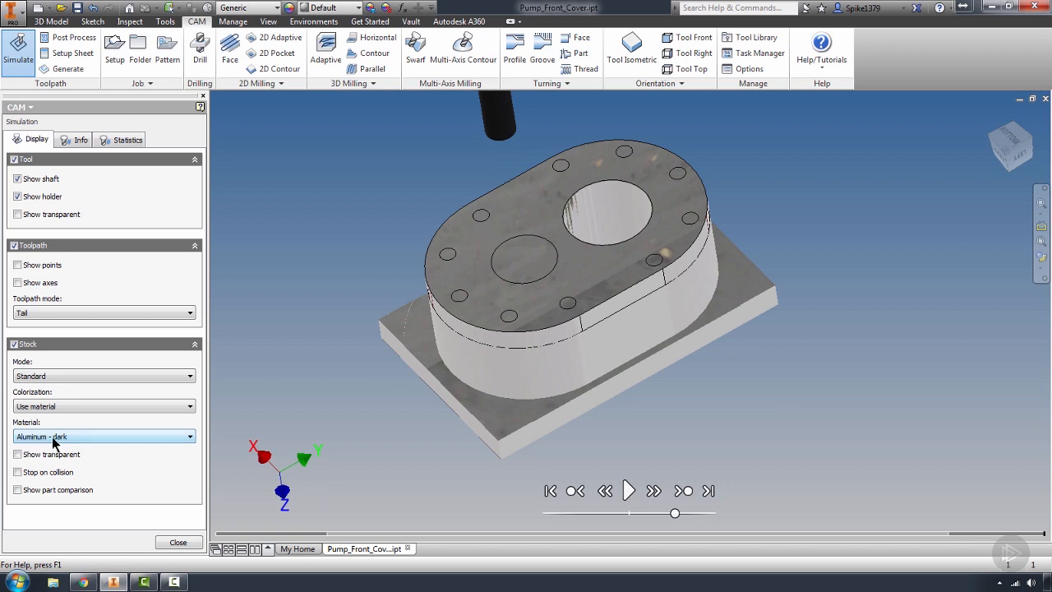
# Step: Set the stock colorization to Tool and examine the machined surfaces
pyautogui.click(47, 407)
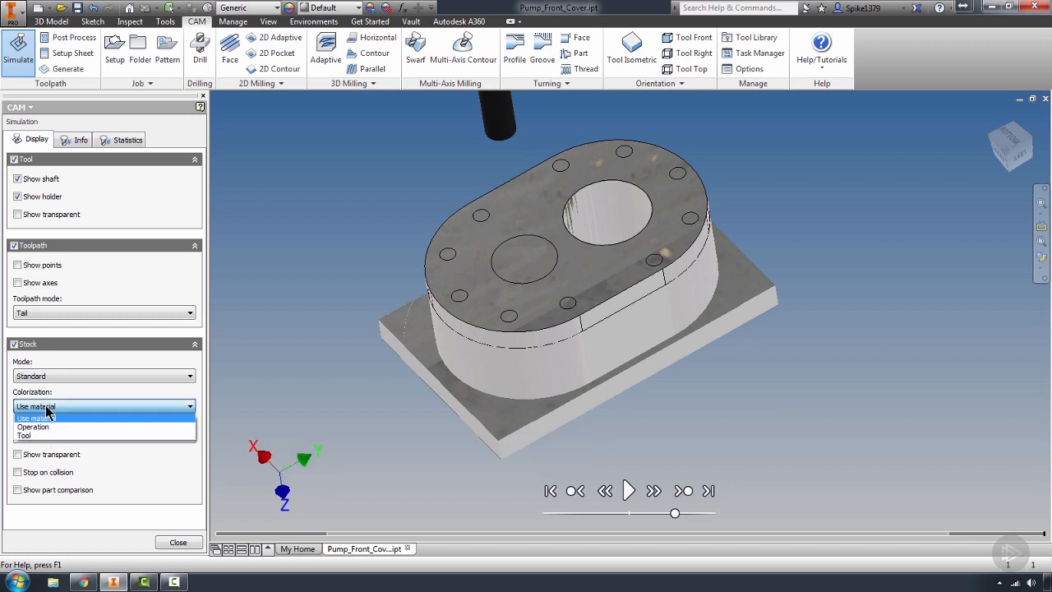
pyautogui.click(49, 418)
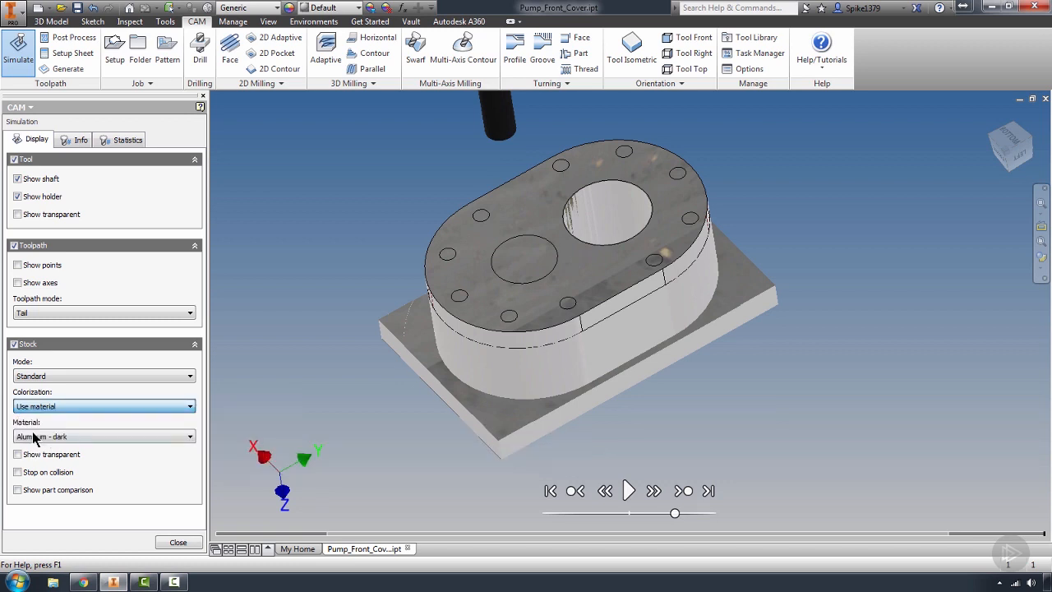
pyautogui.click(54, 407)
pyautogui.click(46, 437)
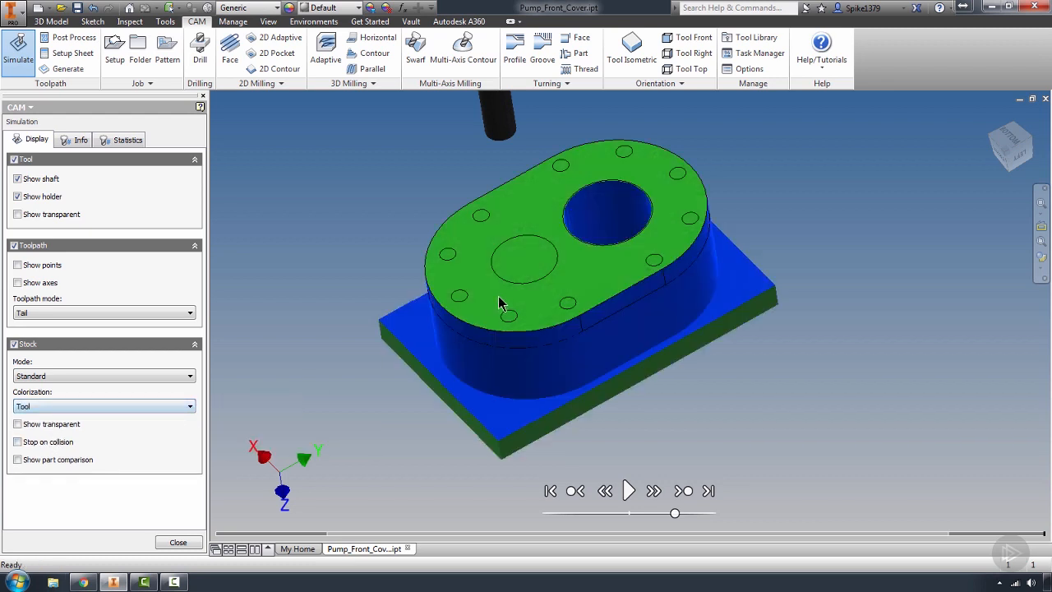
pyautogui.keyDown('shift'); pyautogui.moveTo(502, 312); pyautogui.dragTo(553, 340, button='middle'); pyautogui.keyUp('shift')
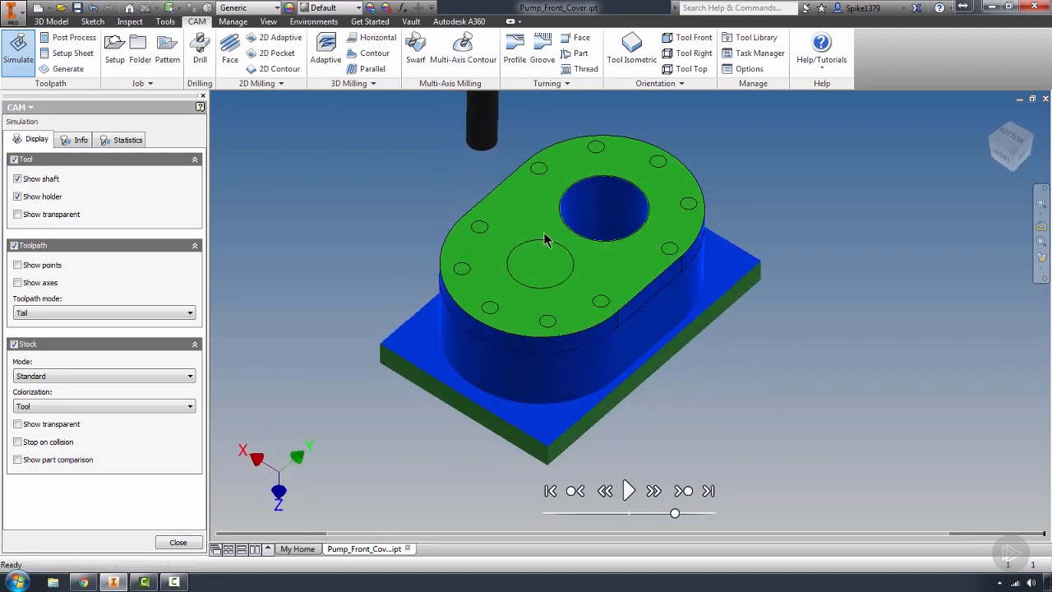
pyautogui.scroll(-4, 546, 256)
pyautogui.scroll(4, 555, 271)
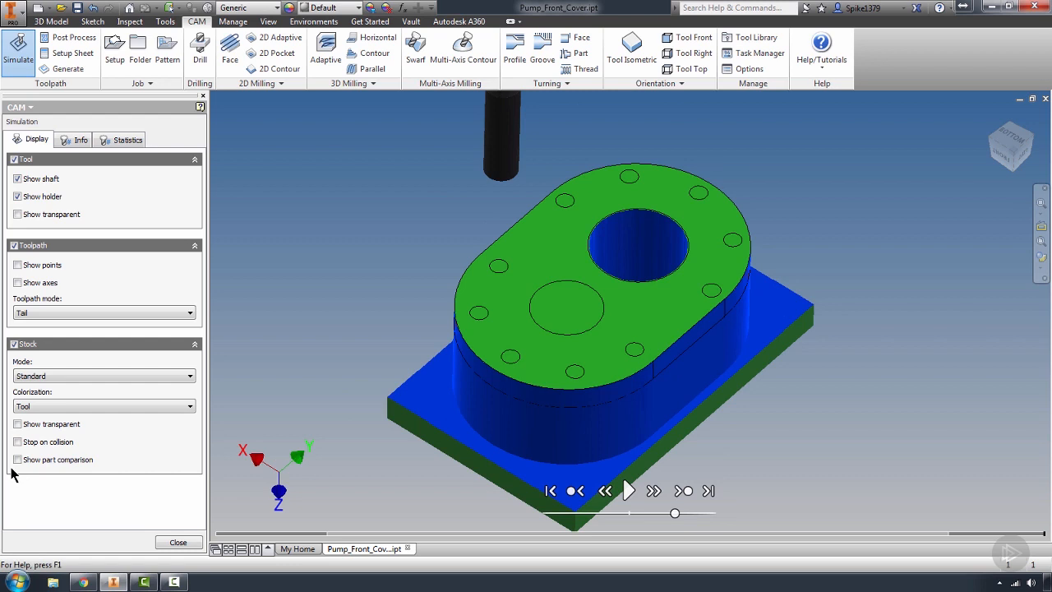
# Step: Keep the stock mode at Standard and play the simulation backwards from its end
pyautogui.click(35, 376)
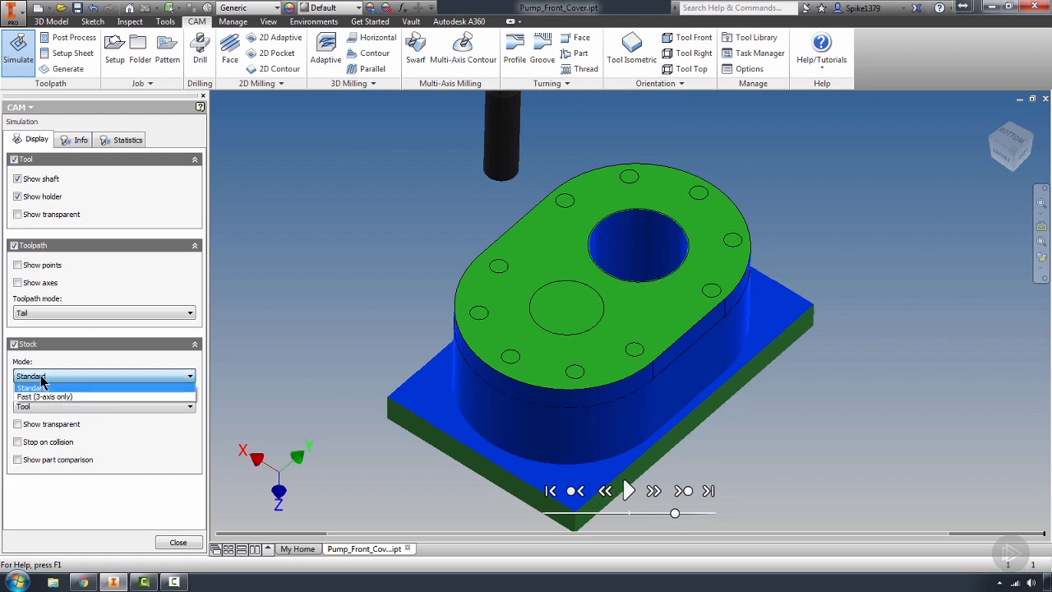
pyautogui.click(41, 378)
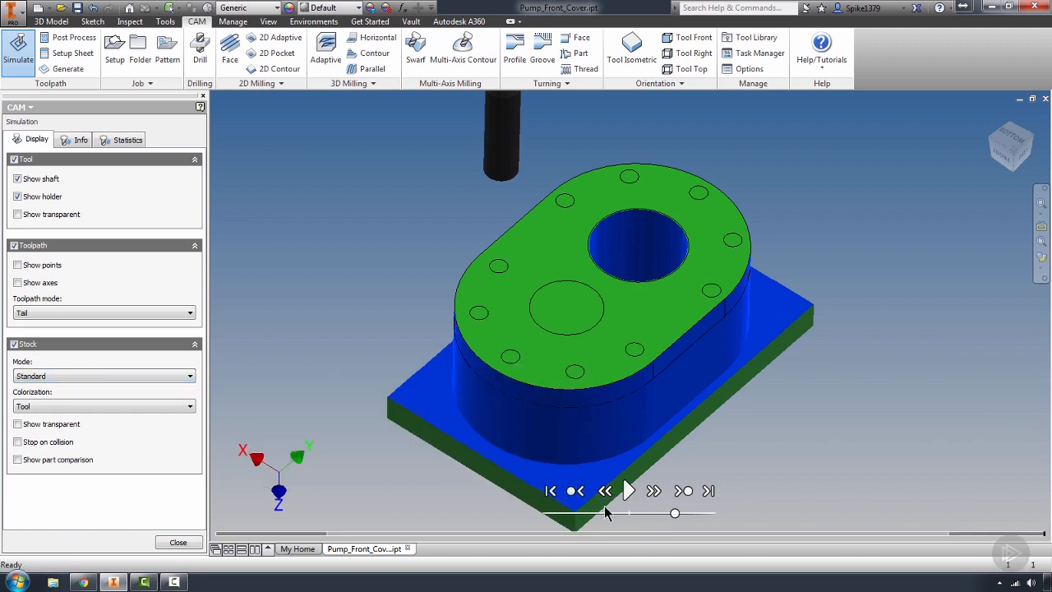
pyautogui.moveTo(667, 515); pyautogui.dragTo(575, 518)
pyautogui.click(627, 491)
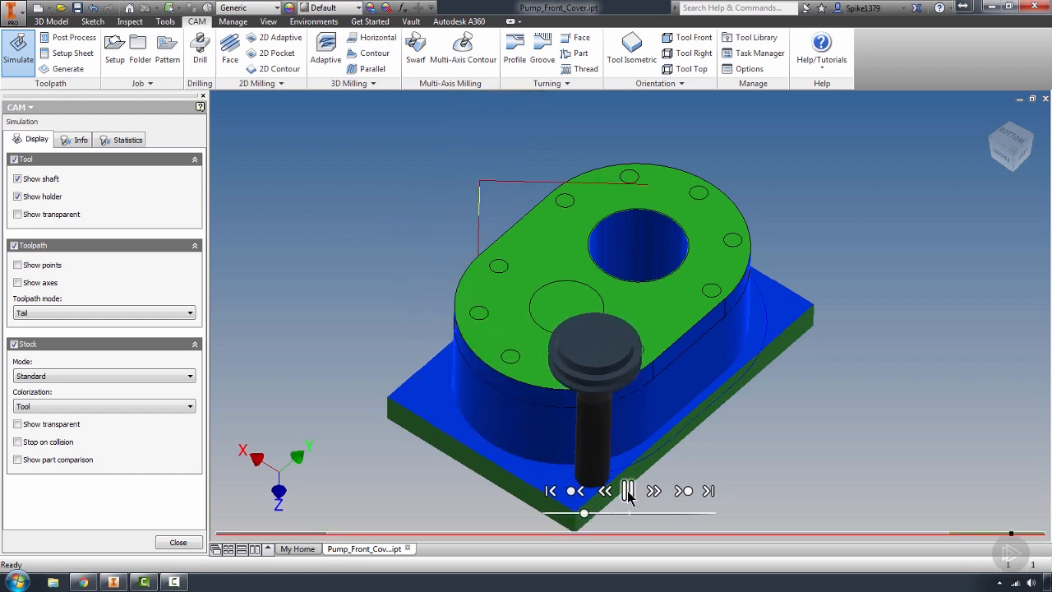
# Step: Stop the reverse playback, replay the simulation from its start at near-maximum forward speed and examine the machined stock from several angles
pyautogui.click(628, 490)
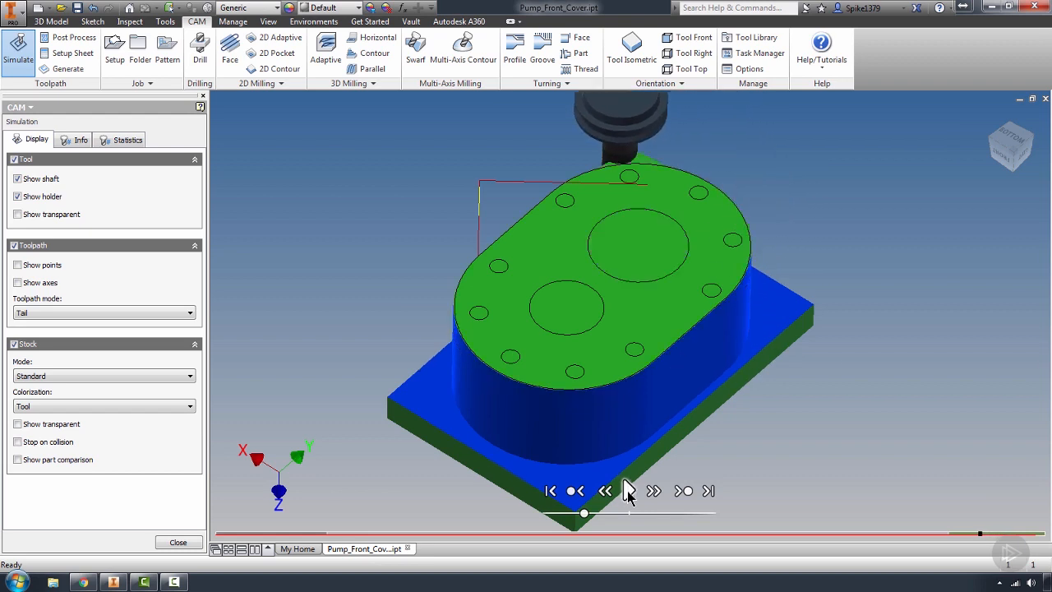
pyautogui.moveTo(586, 514); pyautogui.dragTo(666, 515)
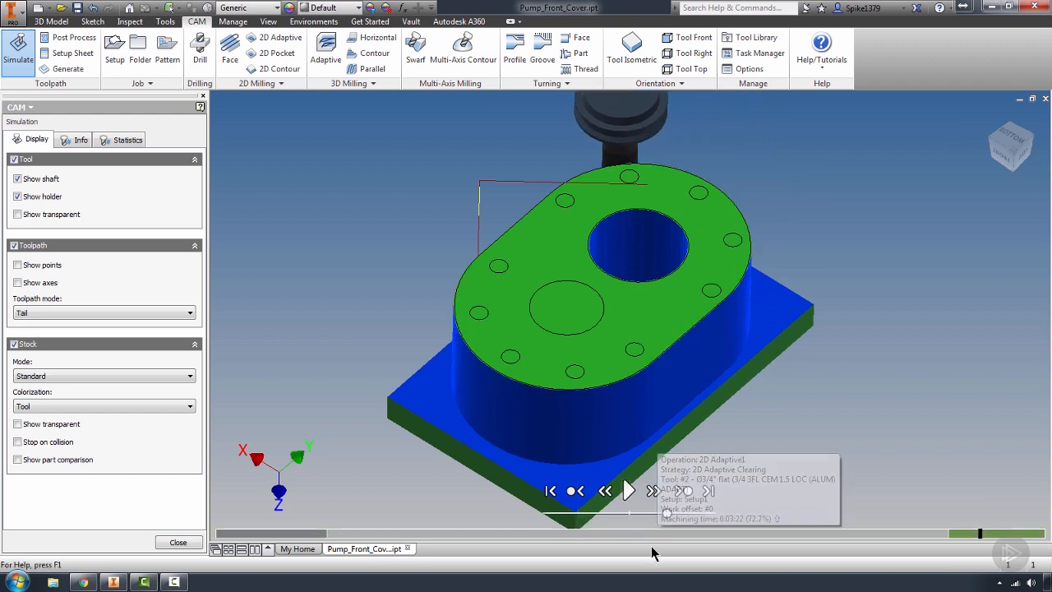
pyautogui.click(550, 491)
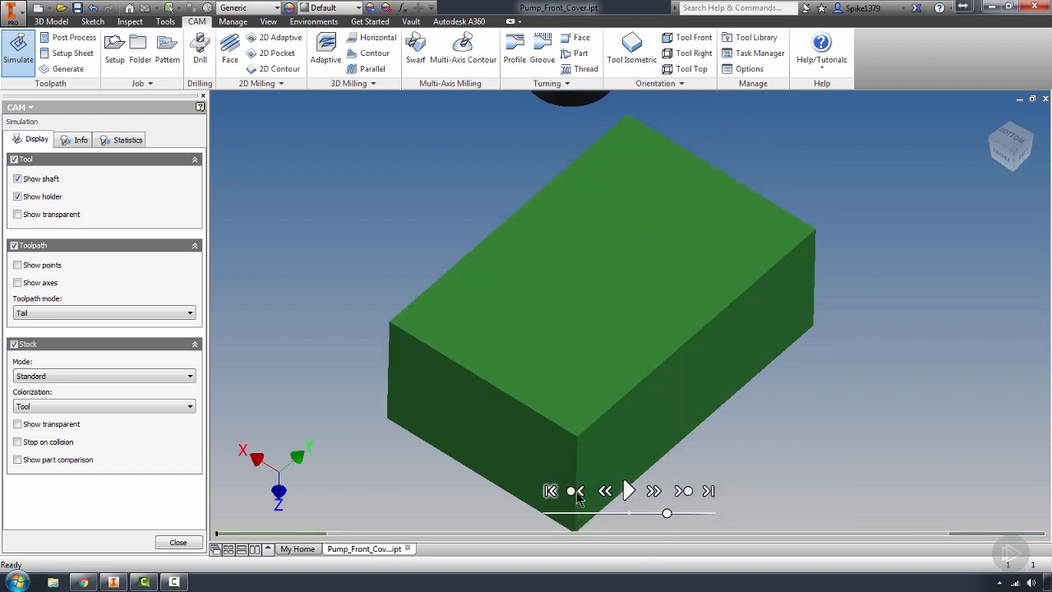
pyautogui.click(628, 490)
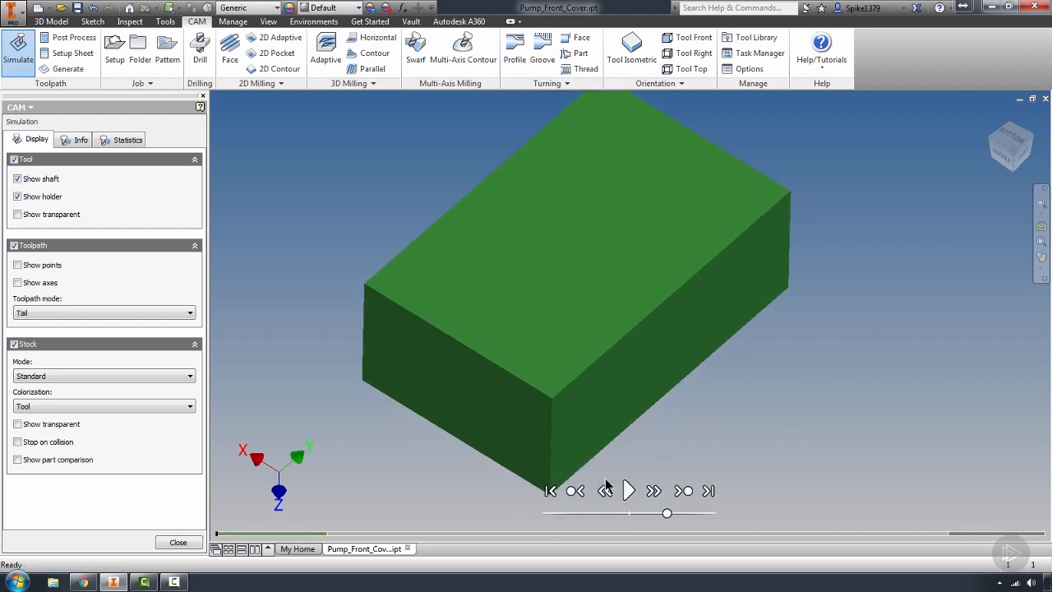
pyautogui.moveTo(668, 514); pyautogui.dragTo(712, 512)
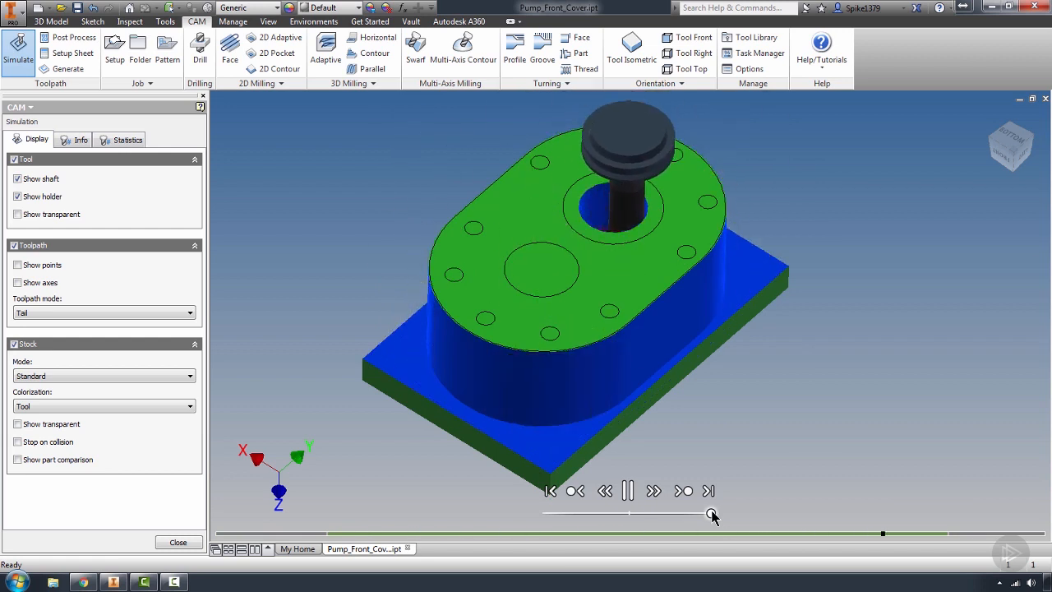
pyautogui.keyDown('shift'); pyautogui.moveTo(524, 399); pyautogui.dragTo(569, 313, button='middle'); pyautogui.keyUp('shift')
pyautogui.scroll(5, 534, 362)
pyautogui.scroll(-3, 533, 273)
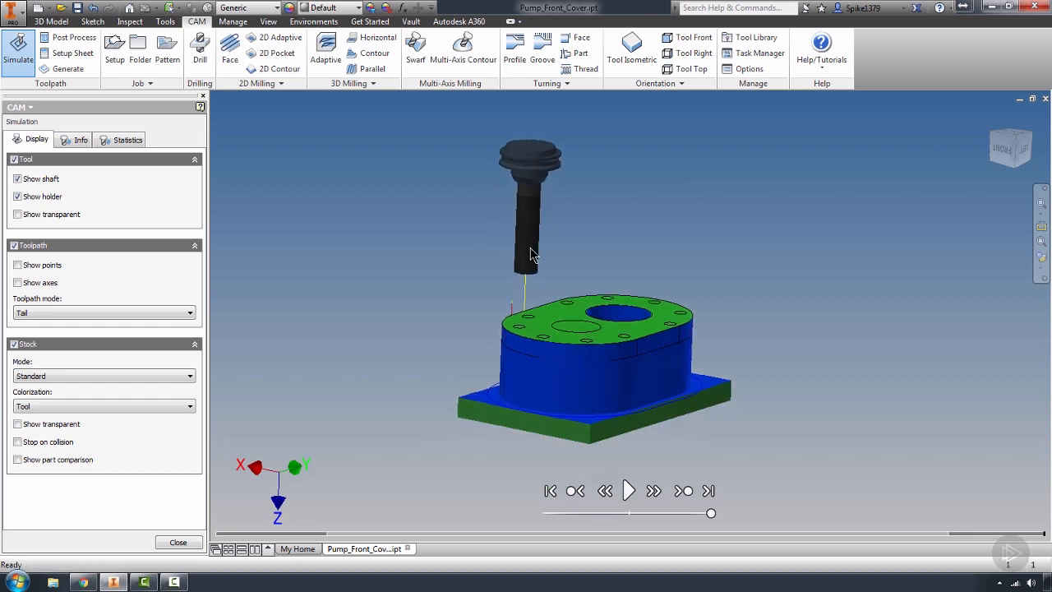
pyautogui.scroll(-3, 603, 387)
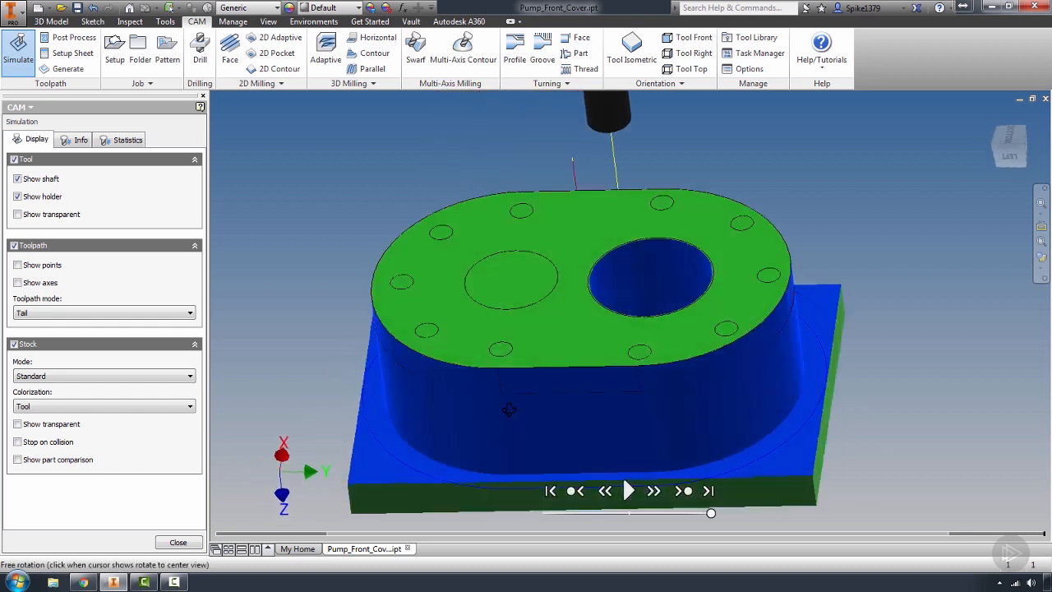